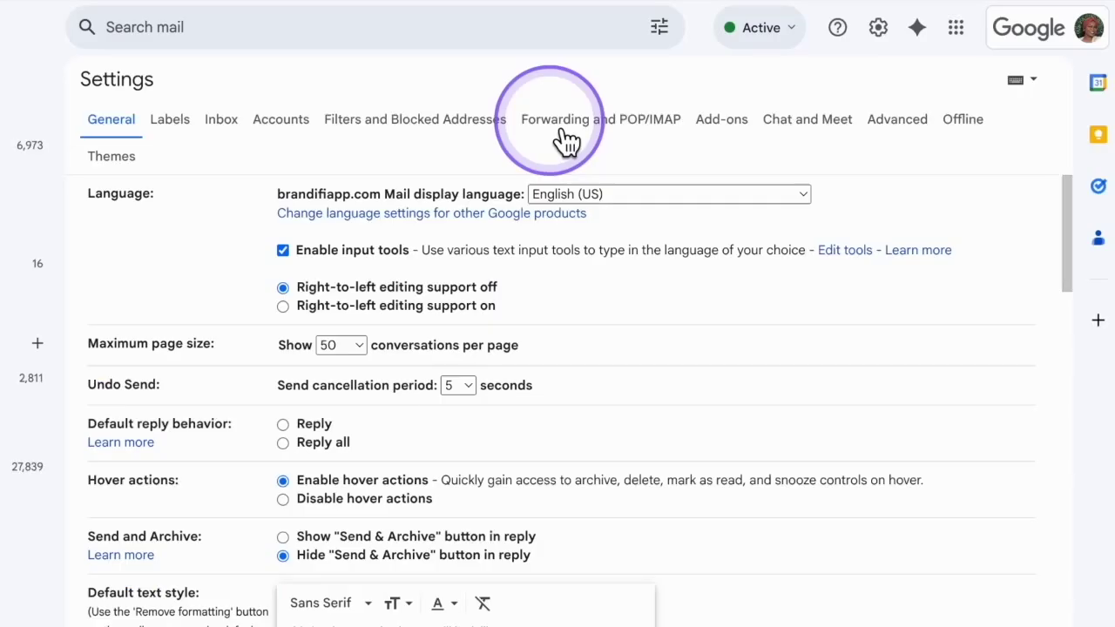
# - View the Accounts settings page listing the two send-from addresses
pyautogui.click(283, 129)
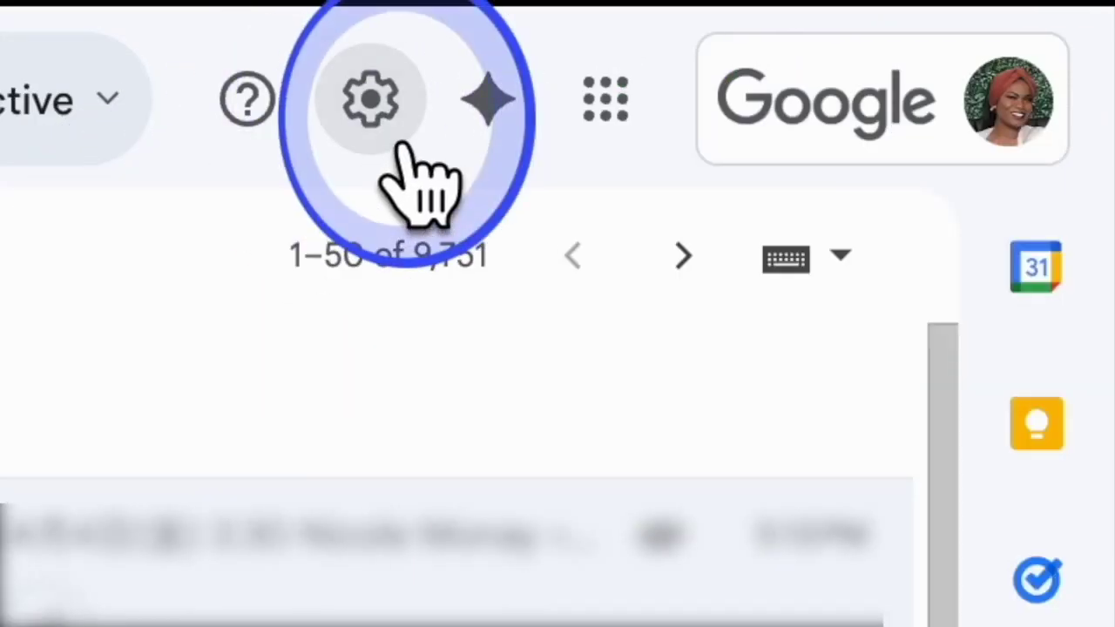
# - Open Settings > Accounts and begin adding a mail account to check mail from
pyautogui.click(403, 148)
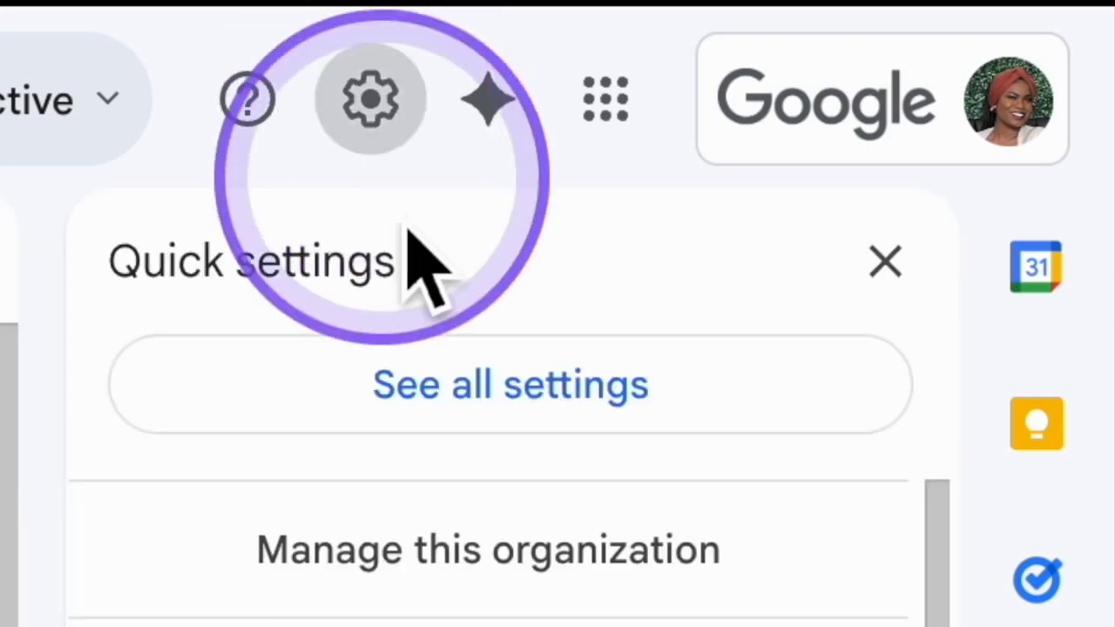
pyautogui.click(476, 436)
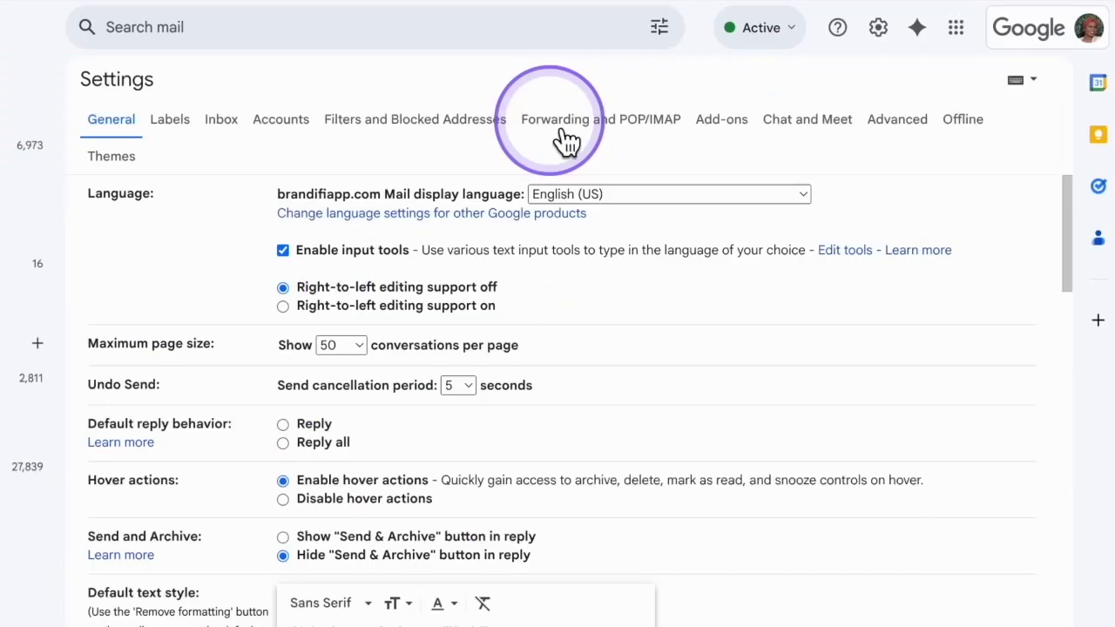
pyautogui.click(279, 122)
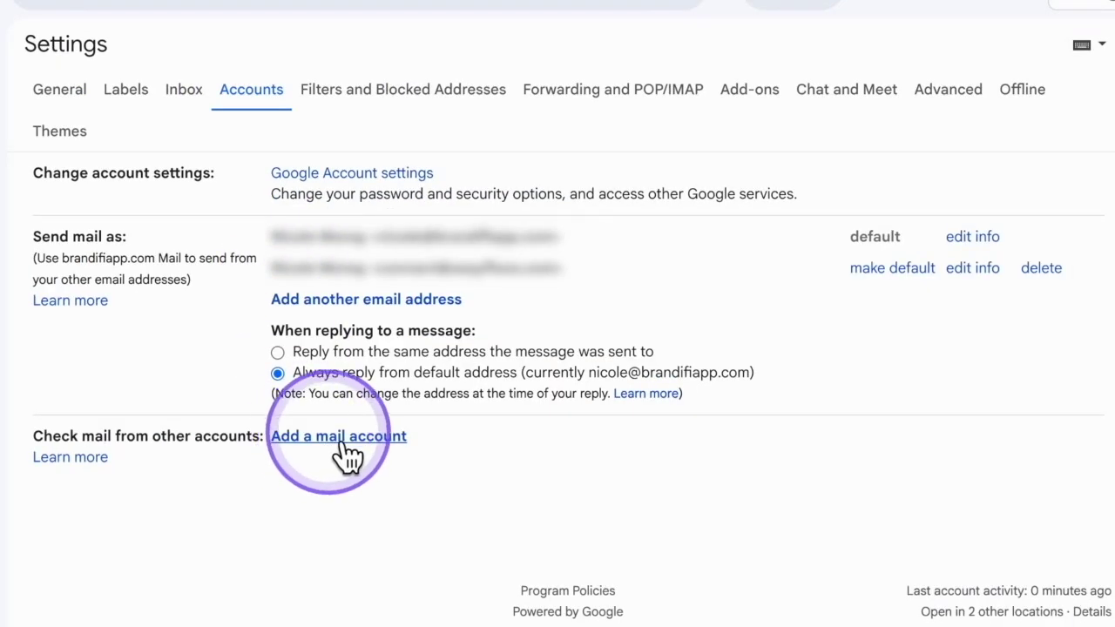
pyautogui.click(346, 444)
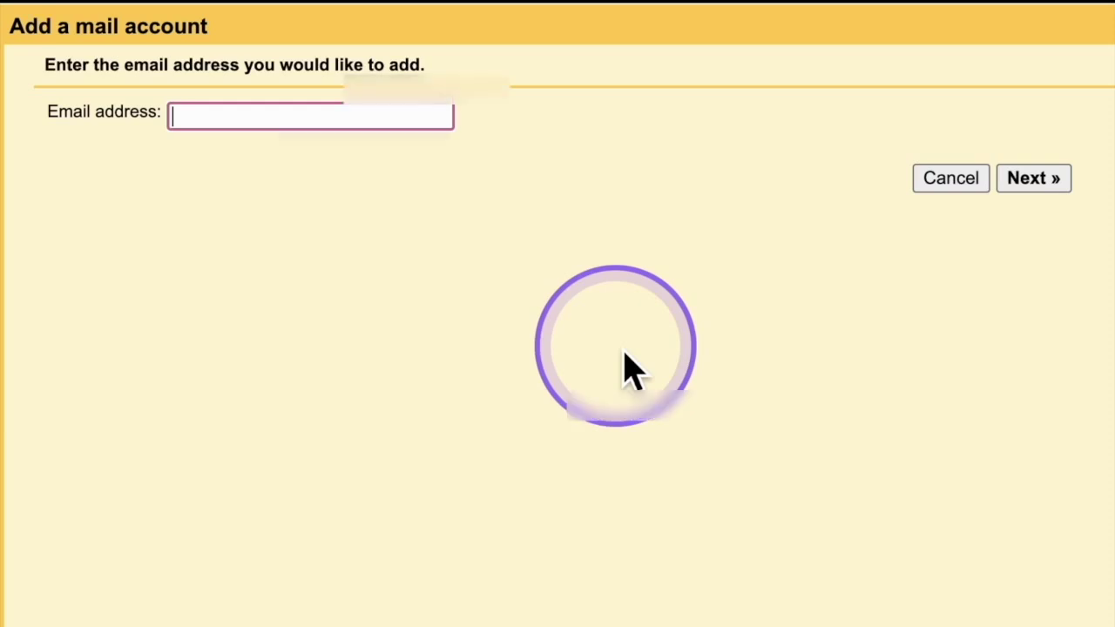
pyautogui.write('n')
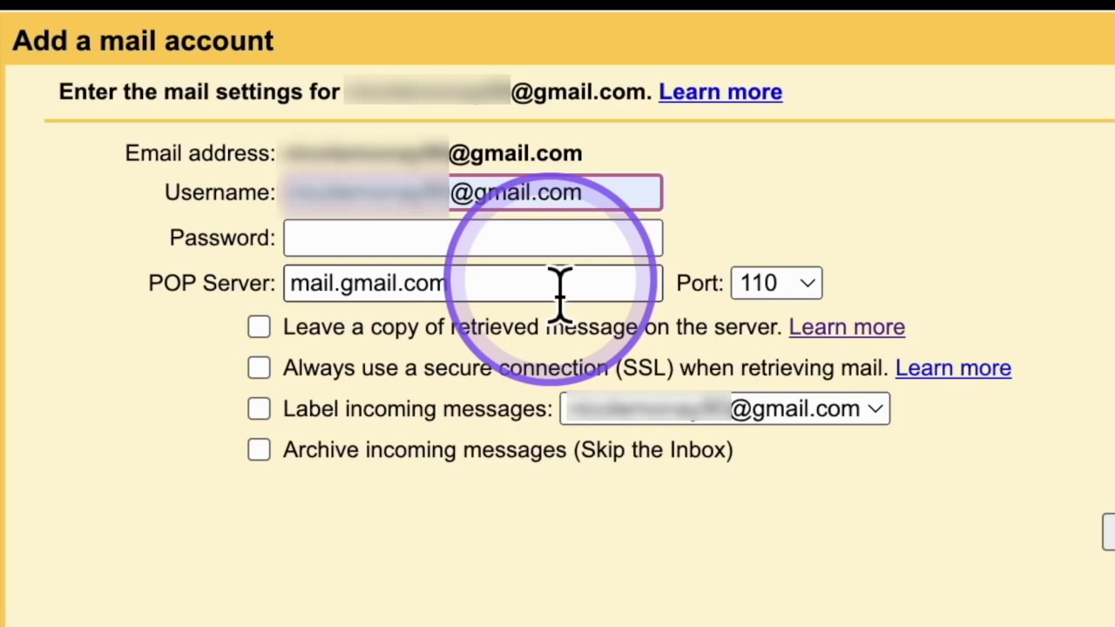
# - Replace the POP server mail.gmail.com with pop.gmail.com and set port 995
pyautogui.click(560, 292)
pyautogui.hotkey('ctrl', 'shift', 'Left')
pyautogui.hotkey('ctrl', 'shift', 'Left')
pyautogui.hotkey('ctrl', 'shift', 'Left')
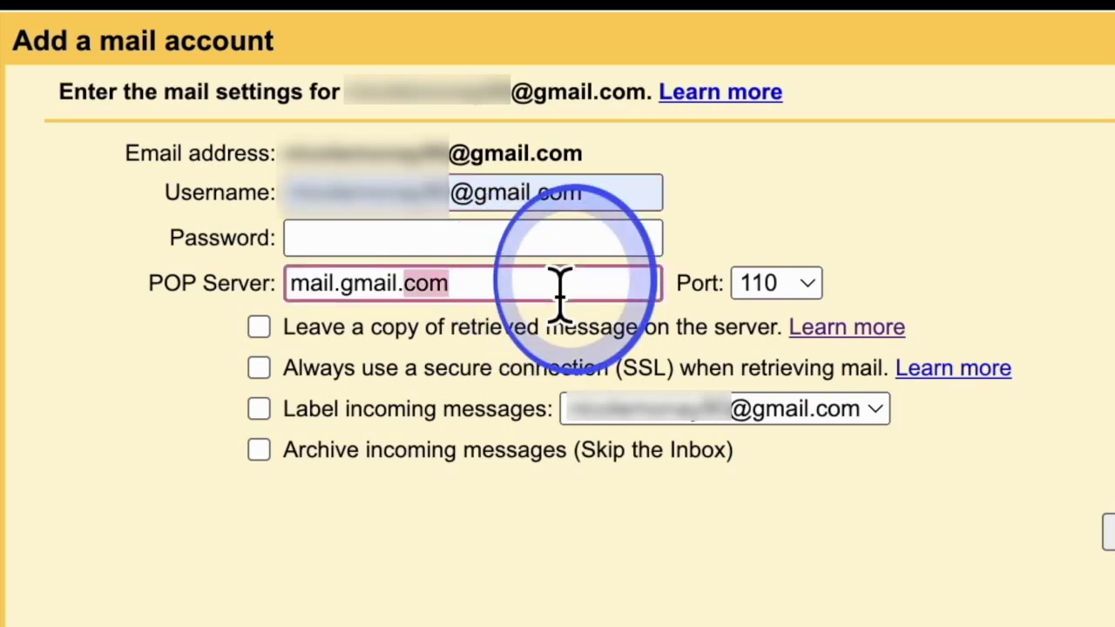
pyautogui.write('pop.gmail.com')
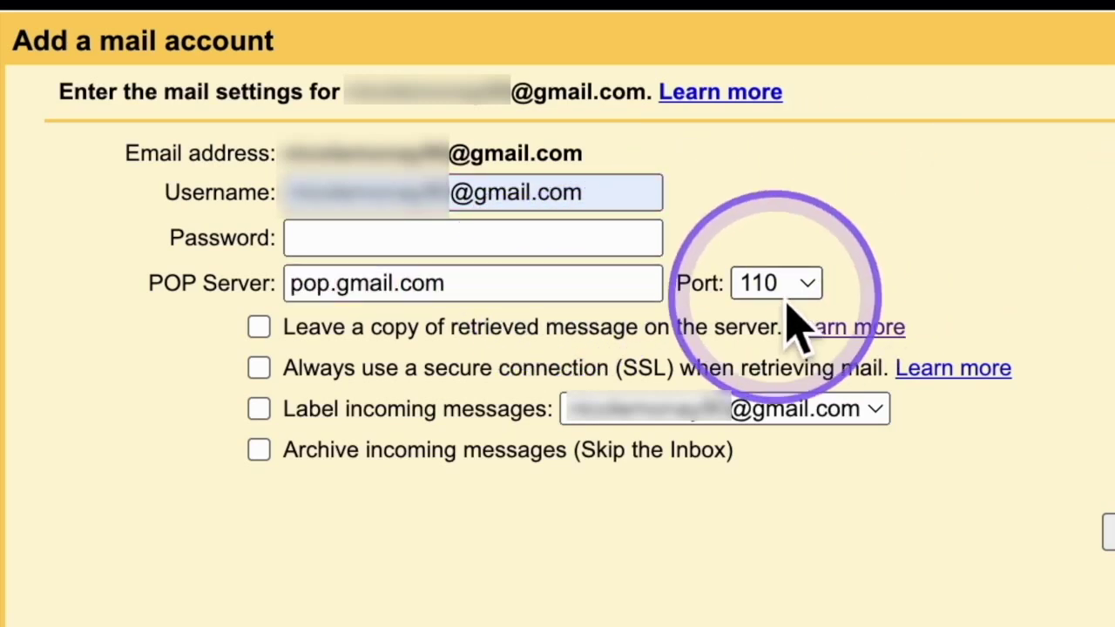
pyautogui.click(788, 283)
pyautogui.click(818, 407)
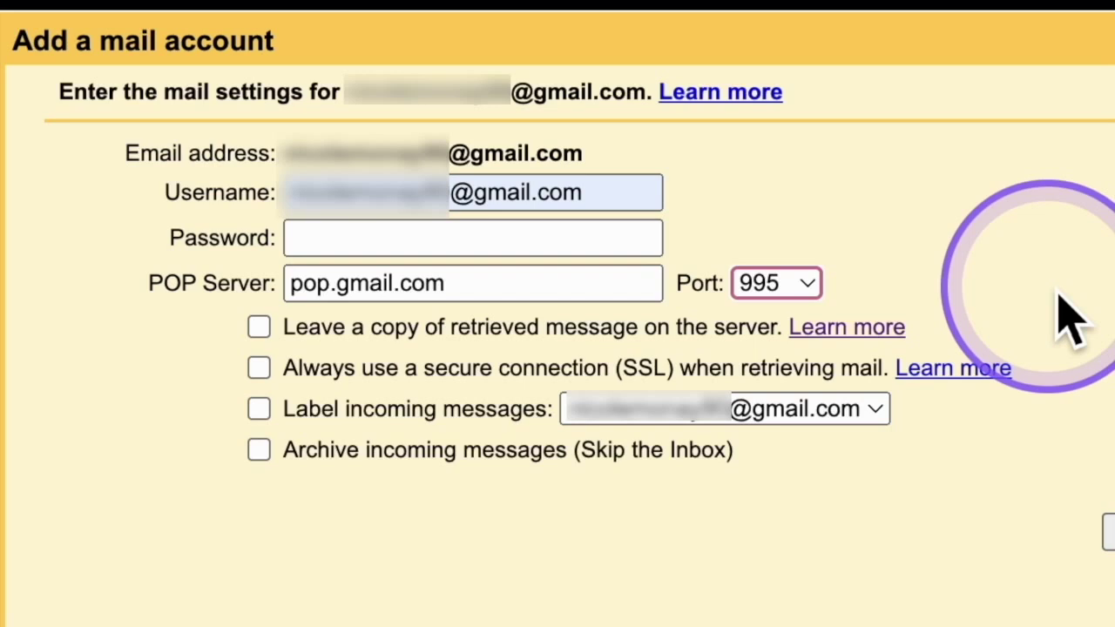
# - Require SSL when retrieving mail and submit the new account's settings
pyautogui.click(259, 368)
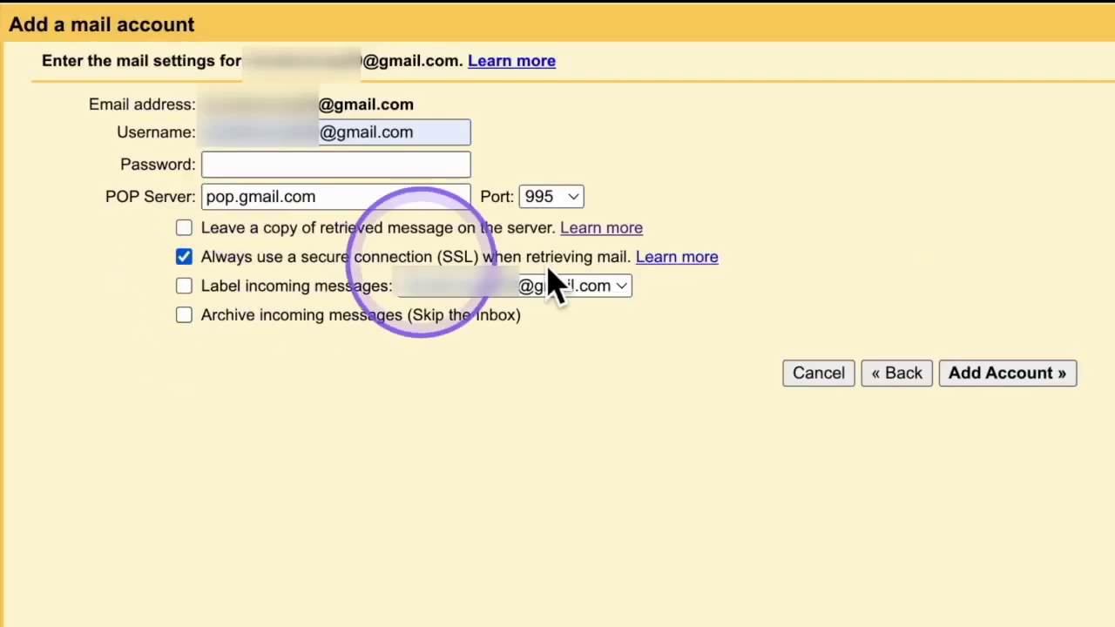
pyautogui.click(993, 383)
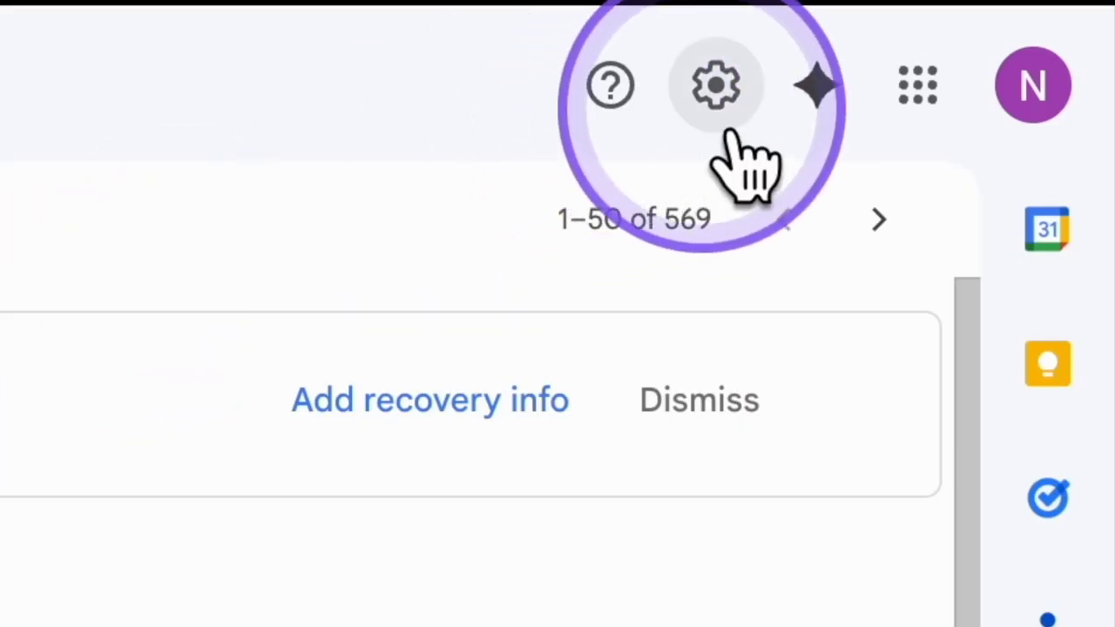
# - Leave the POP3 access denied error and bring up Gmail's quick settings
pyautogui.click(730, 135)
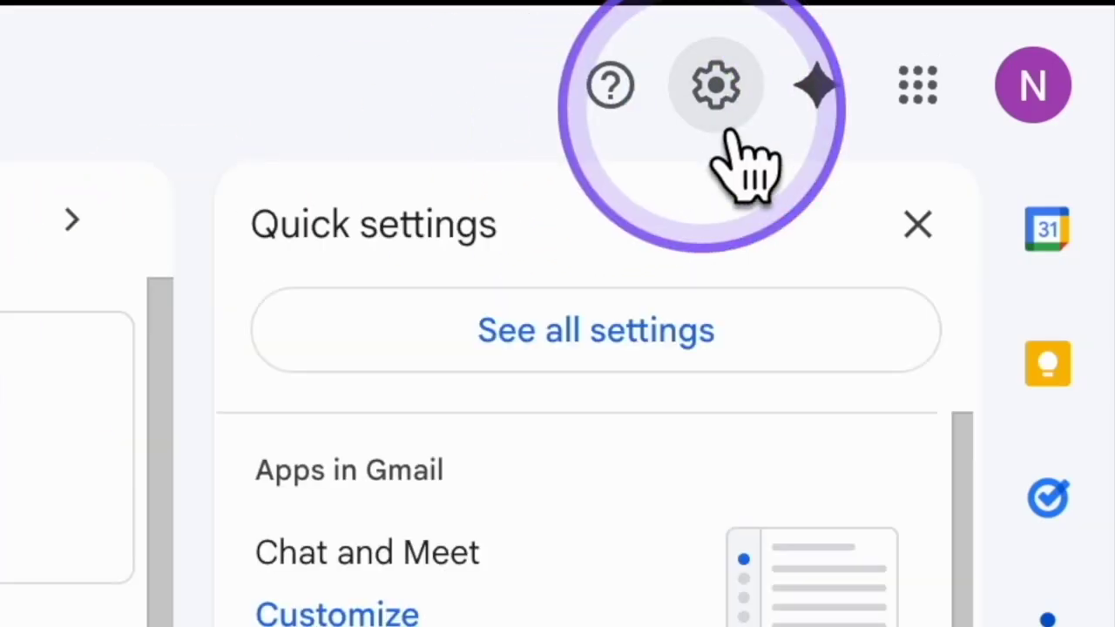
# - Enable POP for mail that arrives from now on under Forwarding and POP/IMAP, and save
pyautogui.click(732, 320)
pyautogui.click(960, 122)
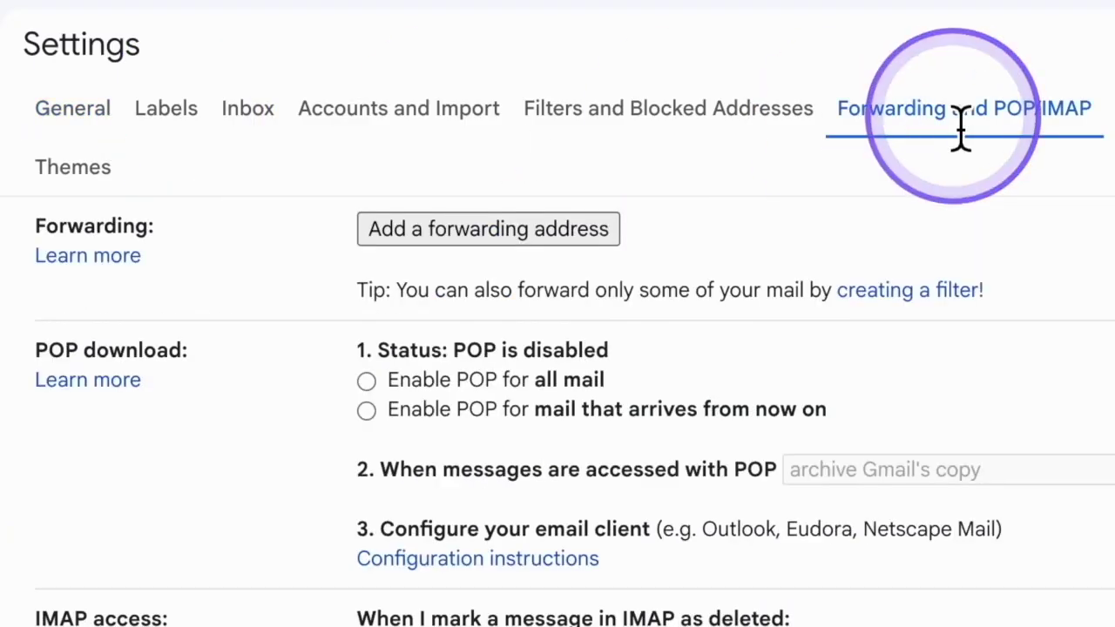
pyautogui.scroll(-2, 862, 120)
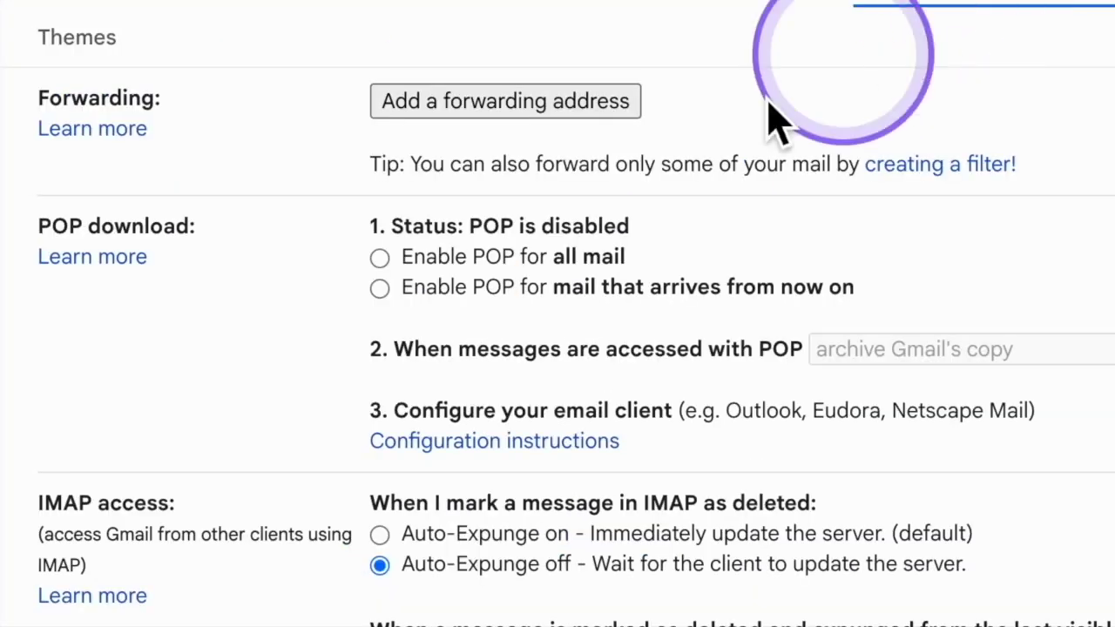
pyautogui.click(384, 288)
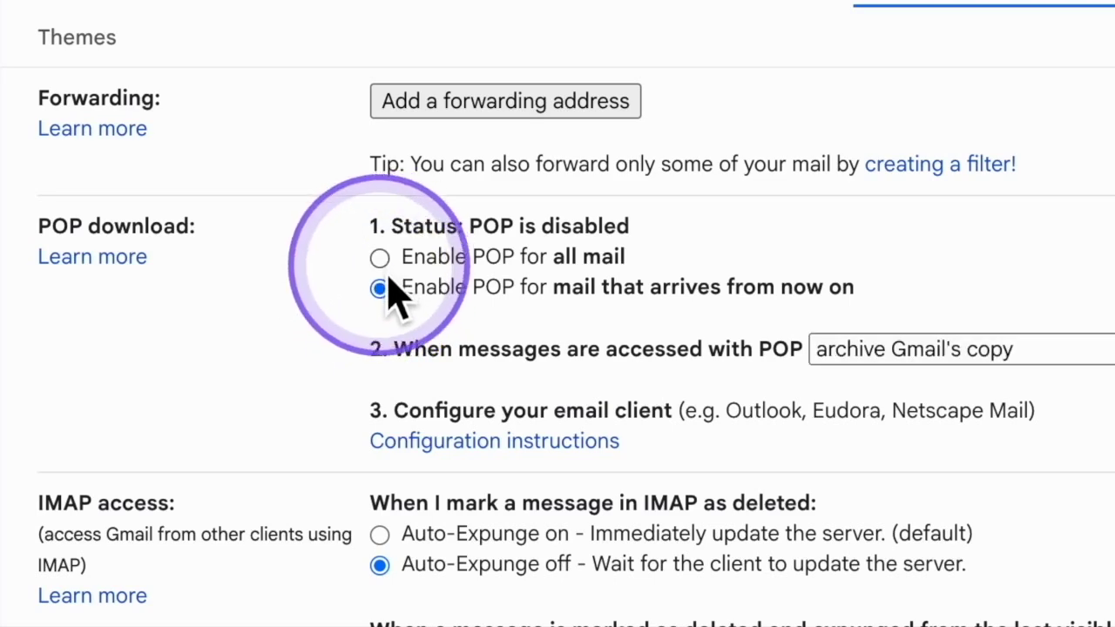
pyautogui.scroll(-1, 351, 383)
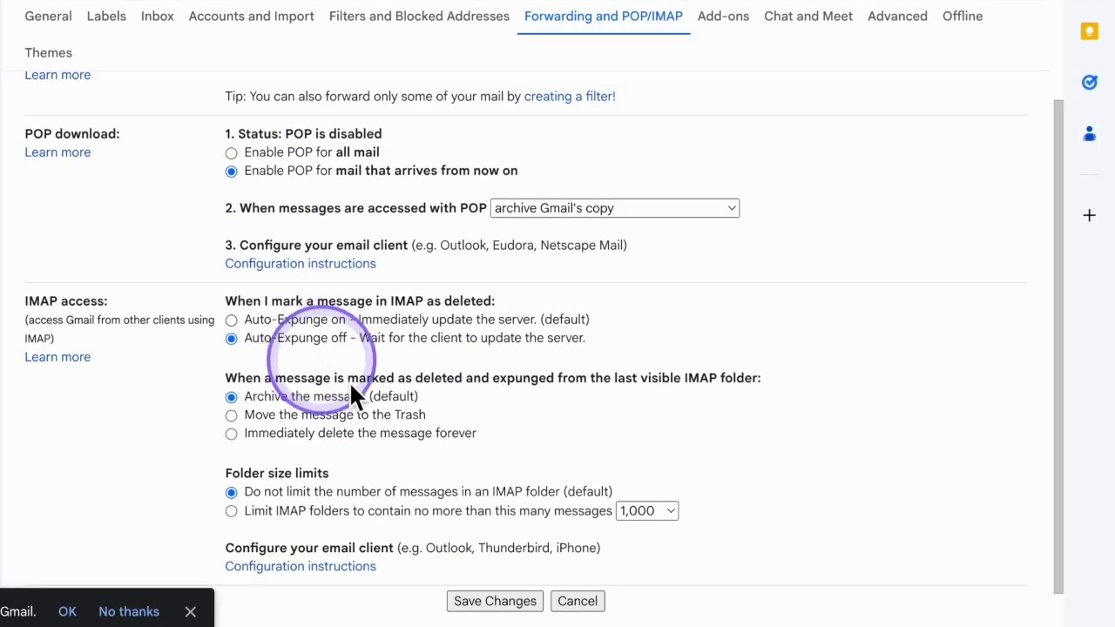
pyautogui.click(494, 601)
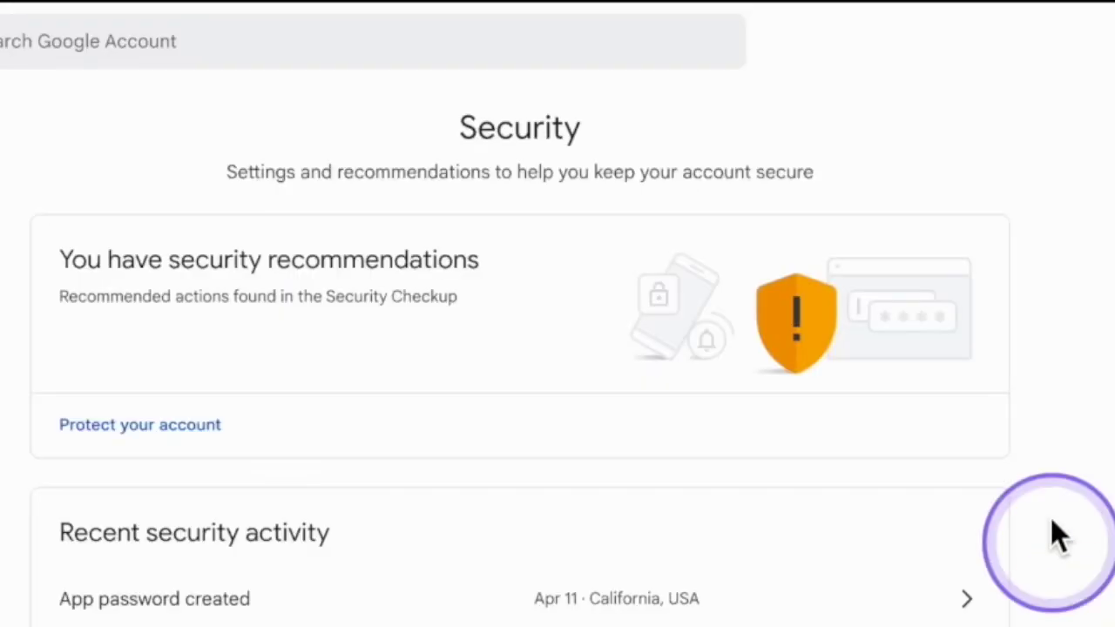
# - Create a Google Account app password named 'Merg Emails' and close the generated-password dialog
pyautogui.scroll(-4, 1050, 521)
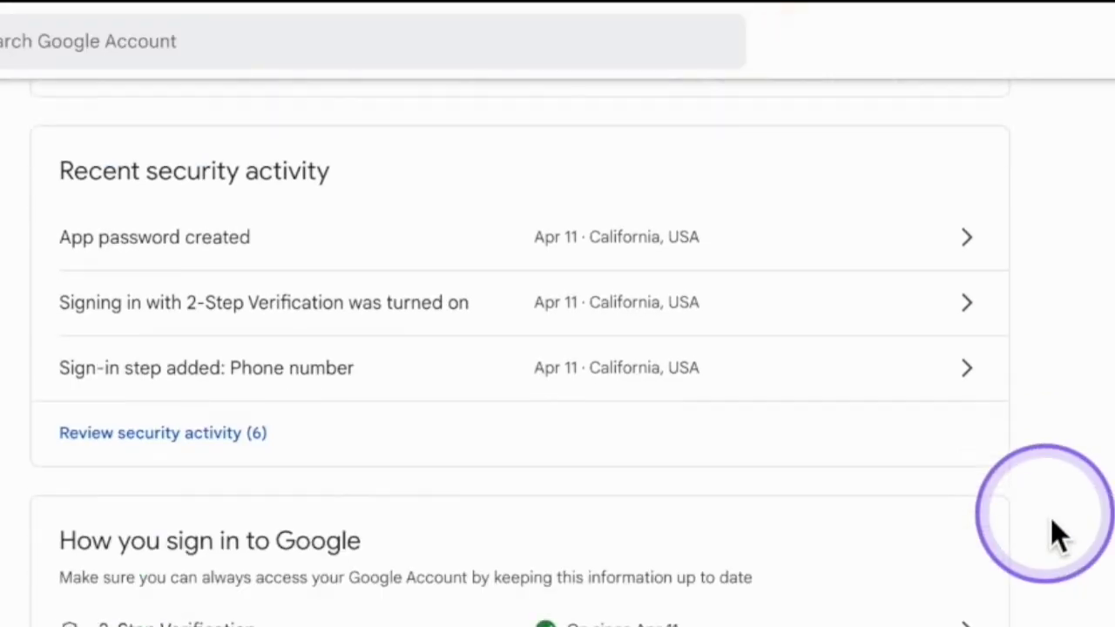
pyautogui.scroll(-2, 1051, 521)
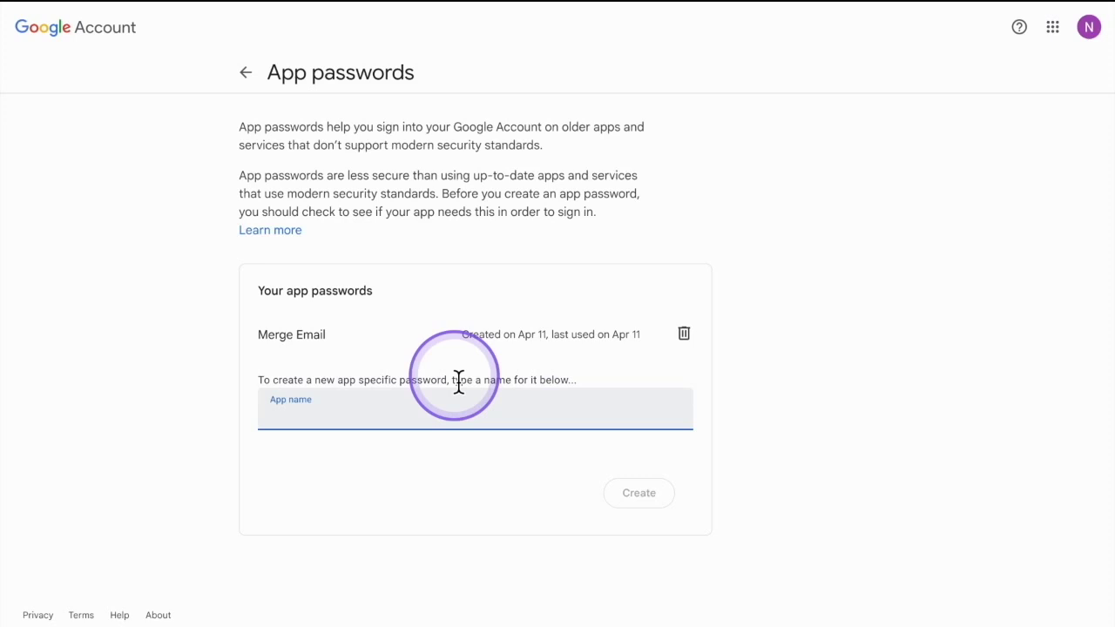
pyautogui.write('Merg')
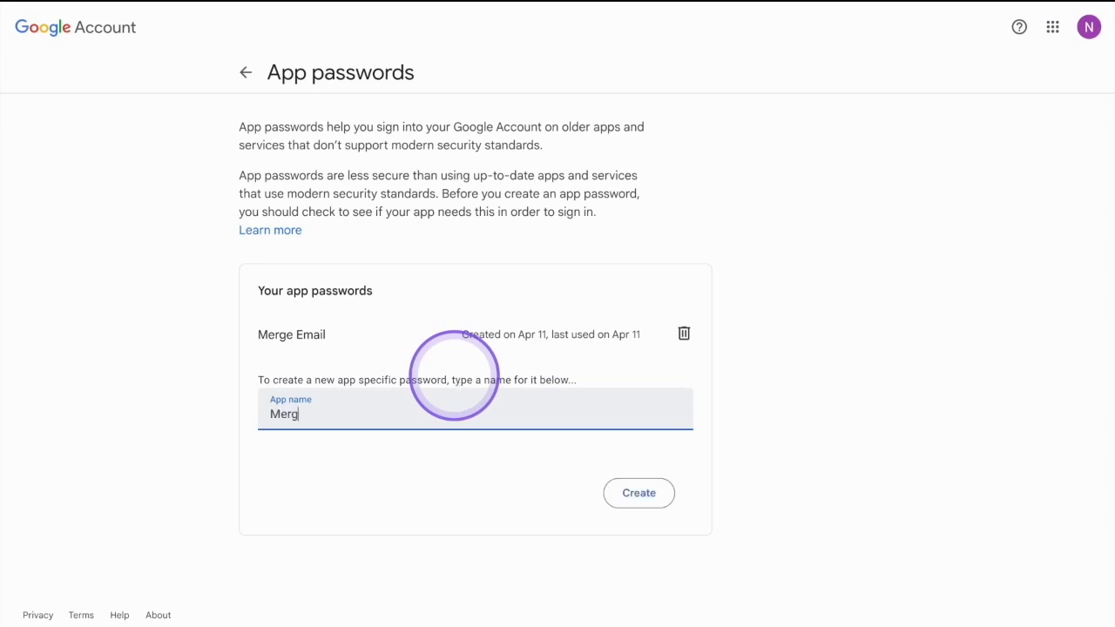
pyautogui.write(' Eaails')
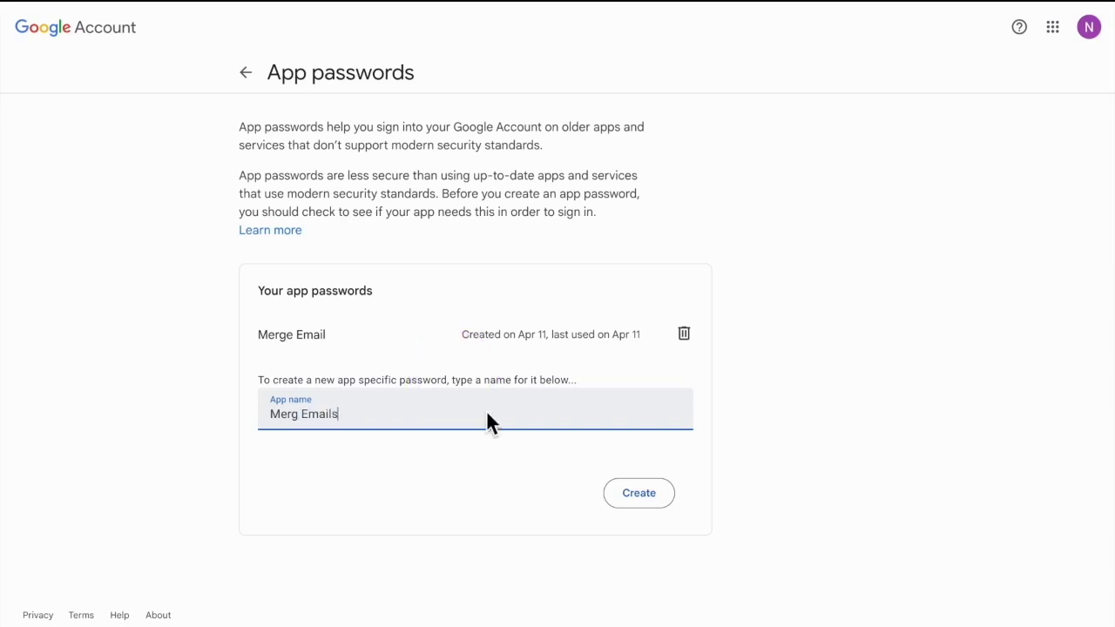
pyautogui.click(638, 493)
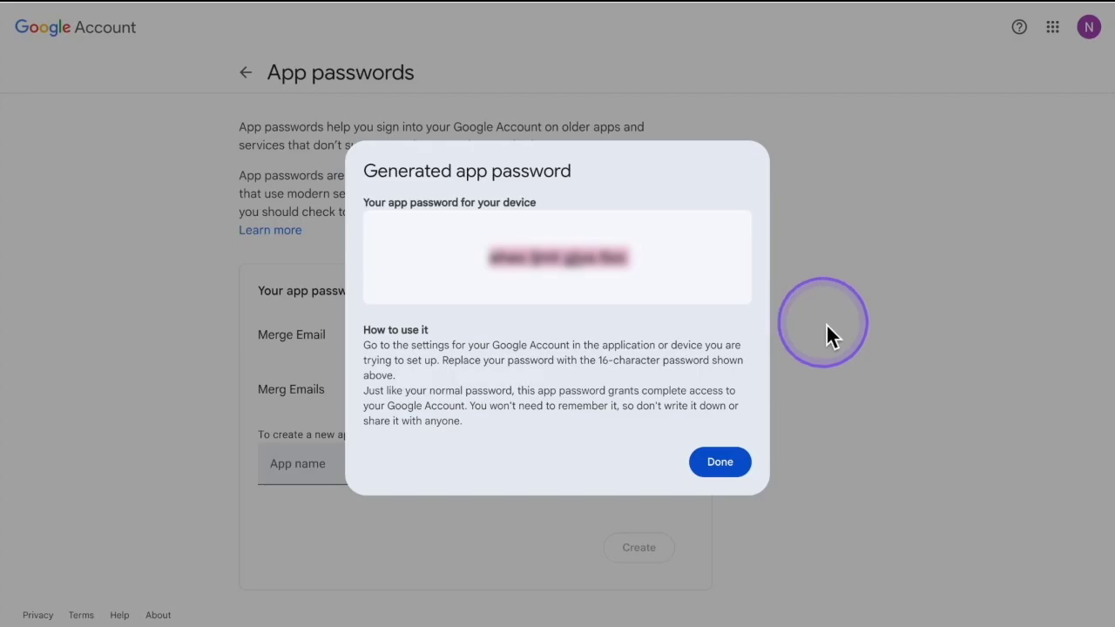
pyautogui.click(730, 466)
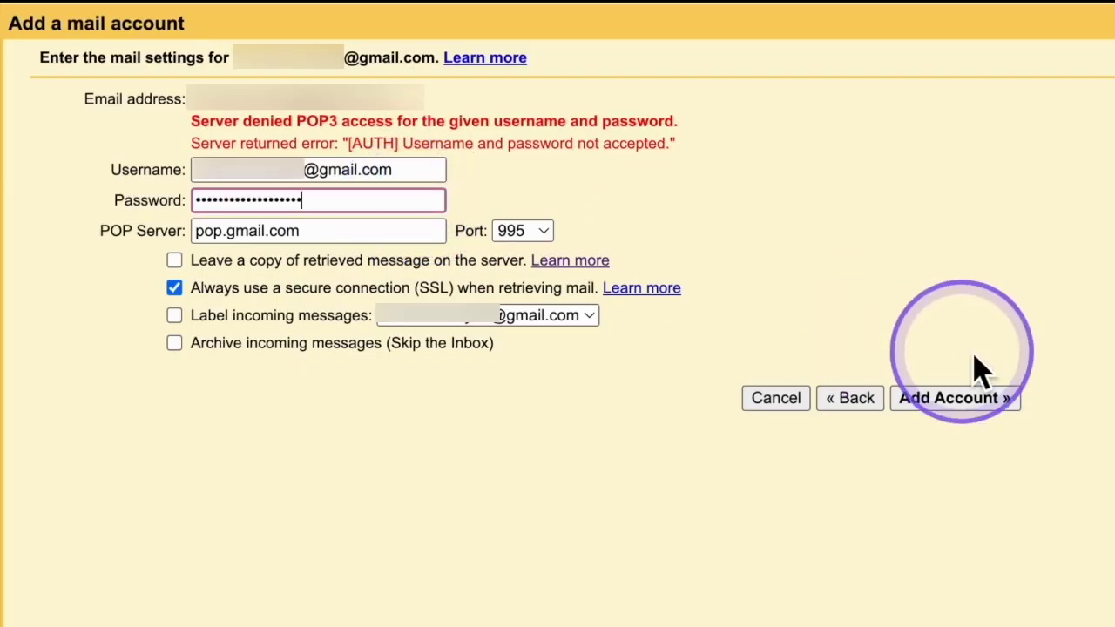
# - Add the account using the app password, continue with send-as setup, then close the window
pyautogui.click(966, 416)
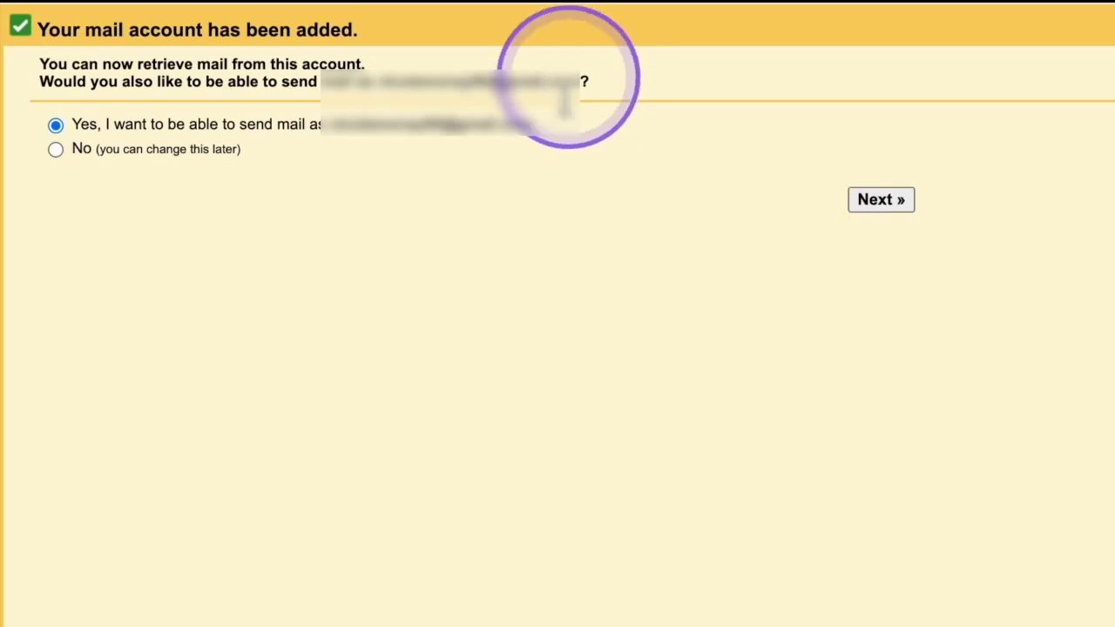
pyautogui.click(881, 200)
pyautogui.click(333, 247)
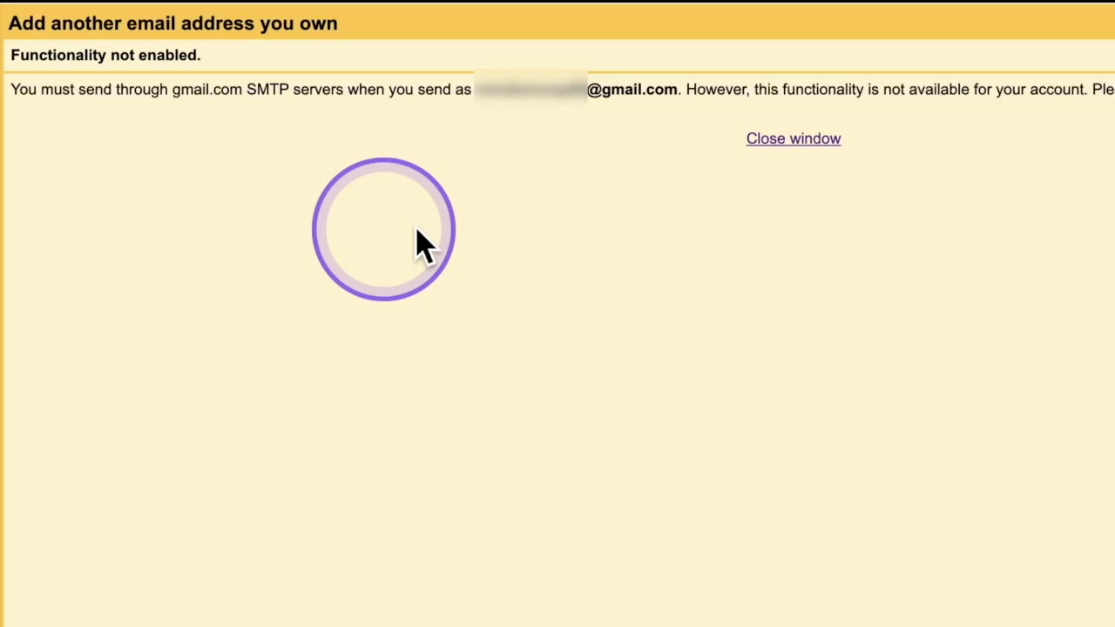
pyautogui.click(794, 139)
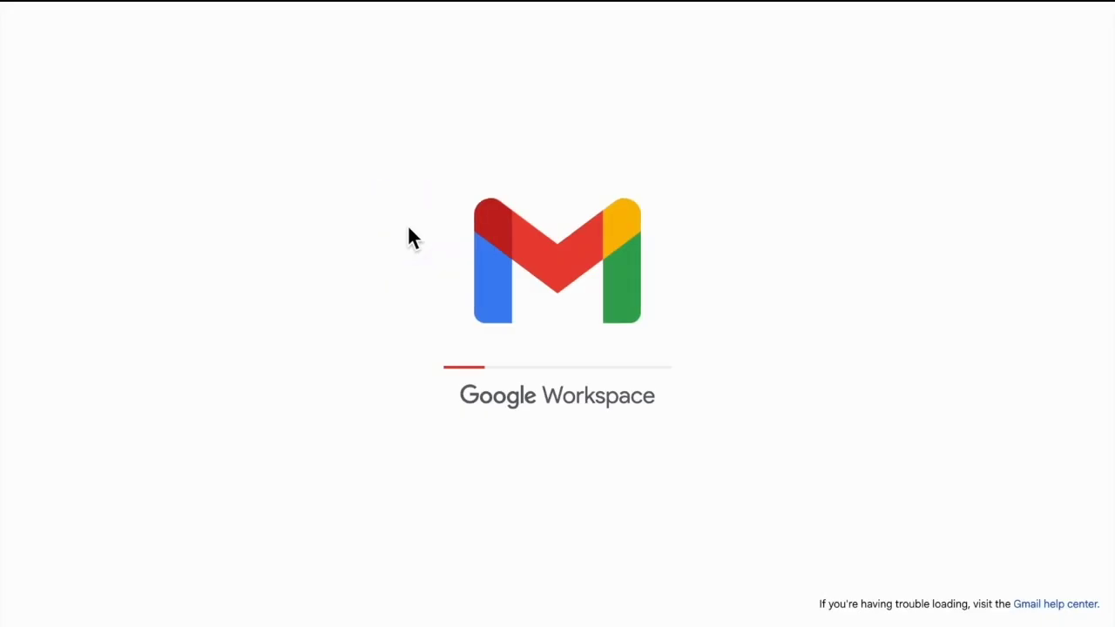